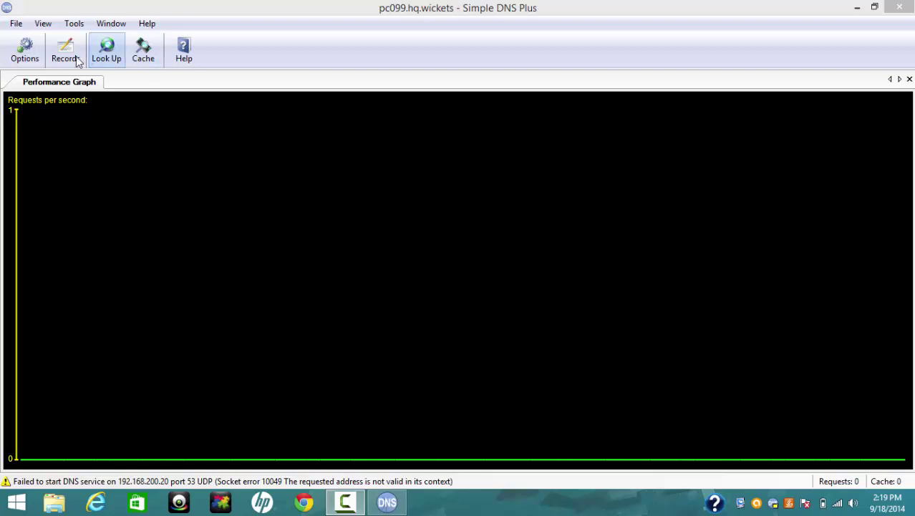
Show the Options Forwarding page, where <ALL> domains forward to 192.168.10.101 and 192.168.20.101
{"action": "left_click", "coordinate": [34, 57]}
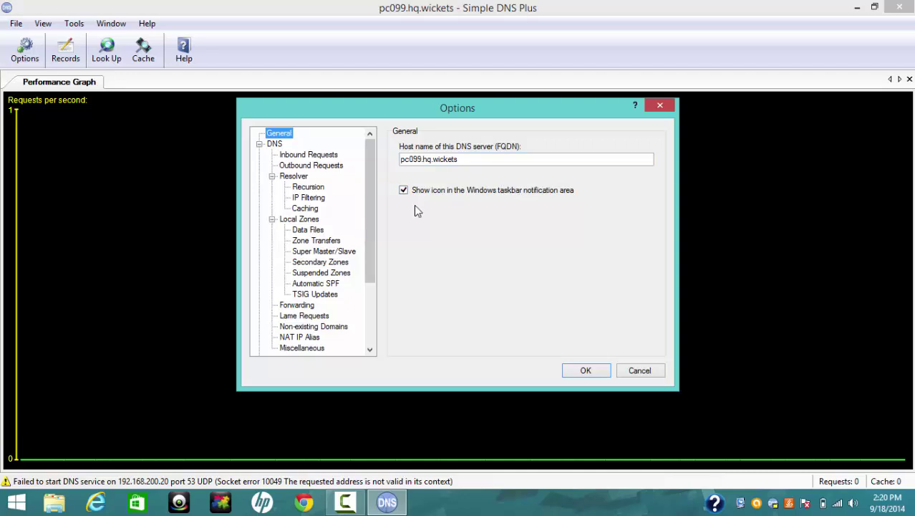
{"action": "left_click", "coordinate": [297, 155]}
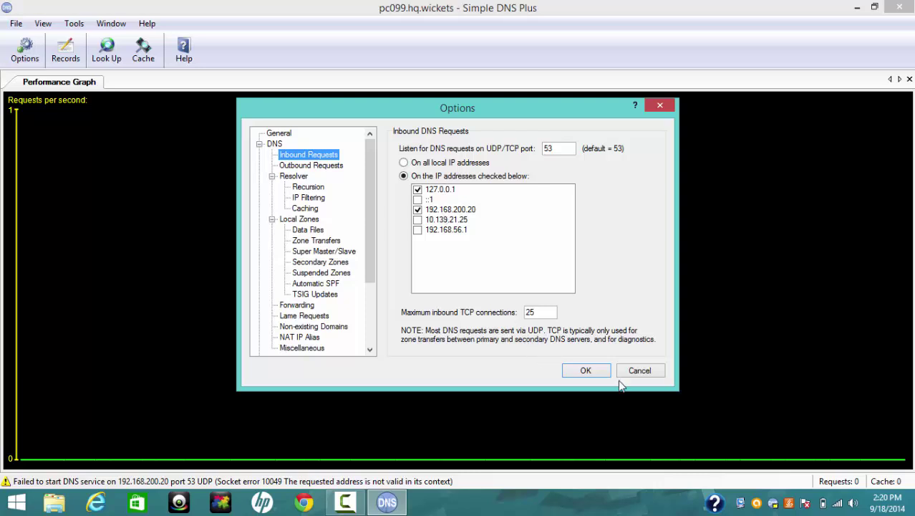
{"action": "left_click", "coordinate": [301, 306]}
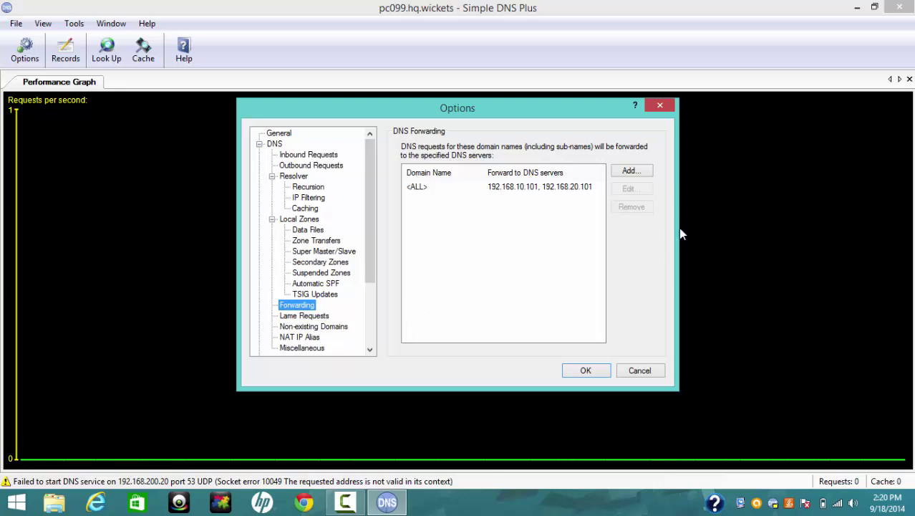
Inspect the <ALL> forwarding entry, then cancel both the entry and Options dialogs unchanged
{"action": "left_click", "coordinate": [542, 189]}
{"action": "left_click", "coordinate": [630, 190]}
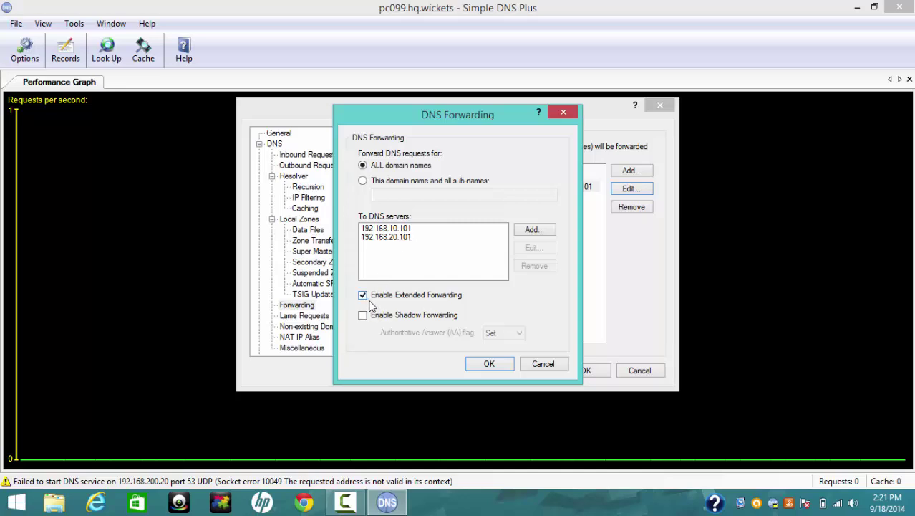
{"action": "left_click", "coordinate": [555, 364]}
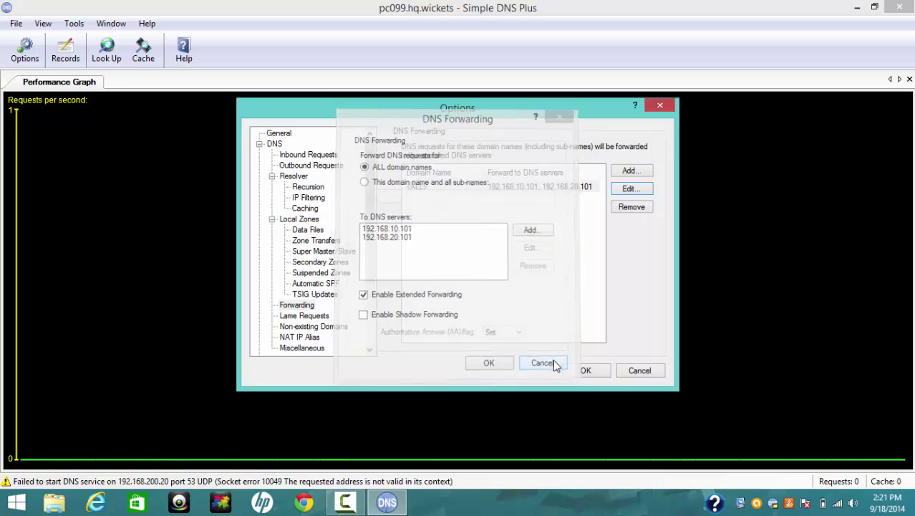
{"action": "left_click", "coordinate": [636, 371]}
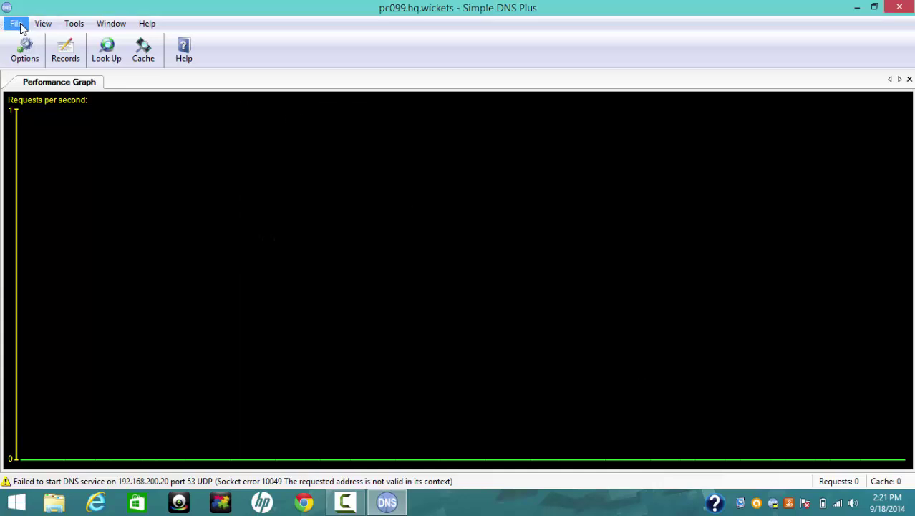
Open the DNS records editor, list the hq.wickets forward zone's records, and select its SOA record
{"action": "left_click", "coordinate": [16, 25]}
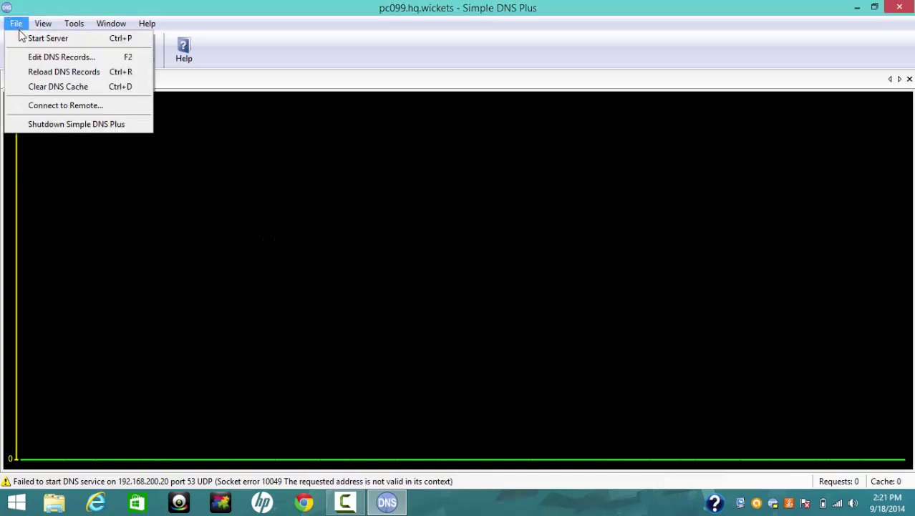
{"action": "left_click", "coordinate": [79, 61]}
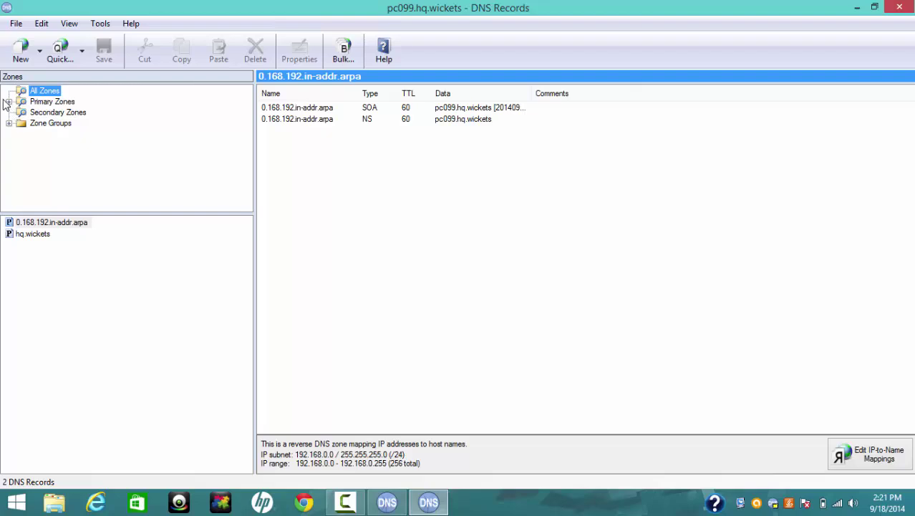
{"action": "left_click", "coordinate": [9, 102]}
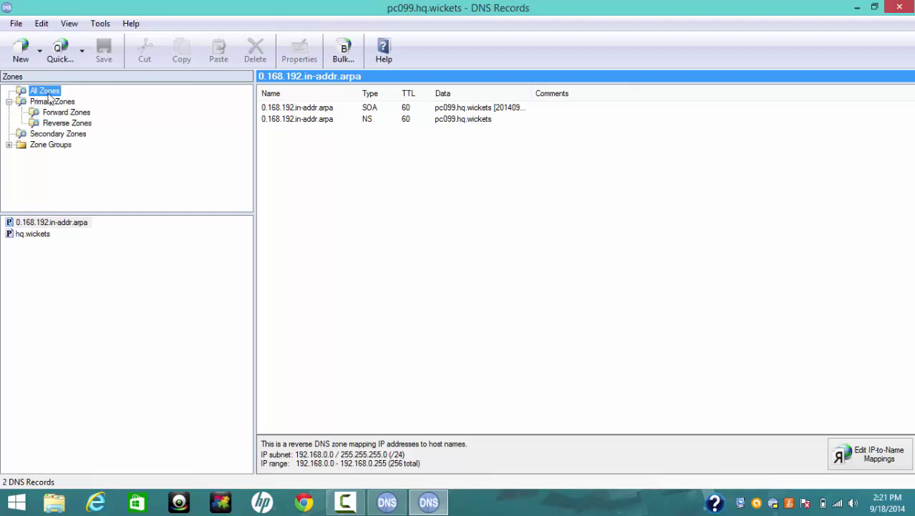
{"action": "left_click", "coordinate": [51, 105]}
{"action": "double_click", "coordinate": [51, 104]}
{"action": "double_click", "coordinate": [52, 103]}
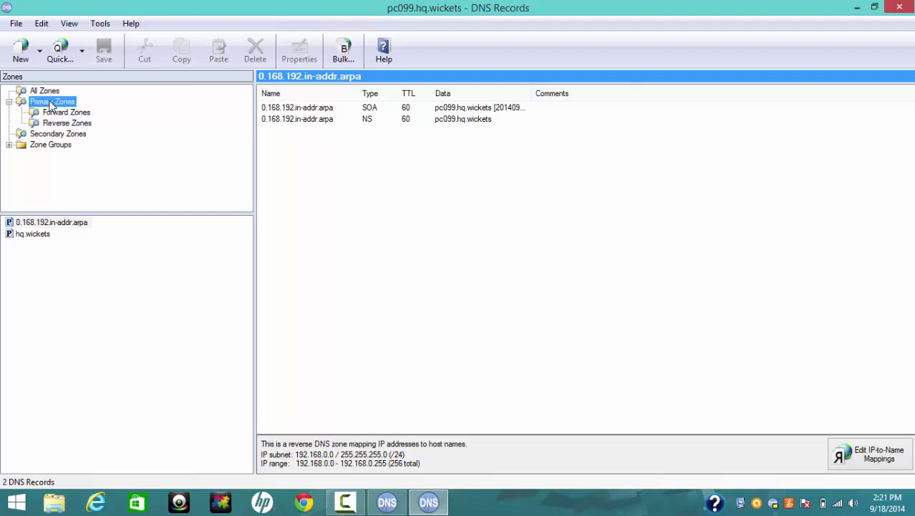
{"action": "left_click", "coordinate": [57, 114]}
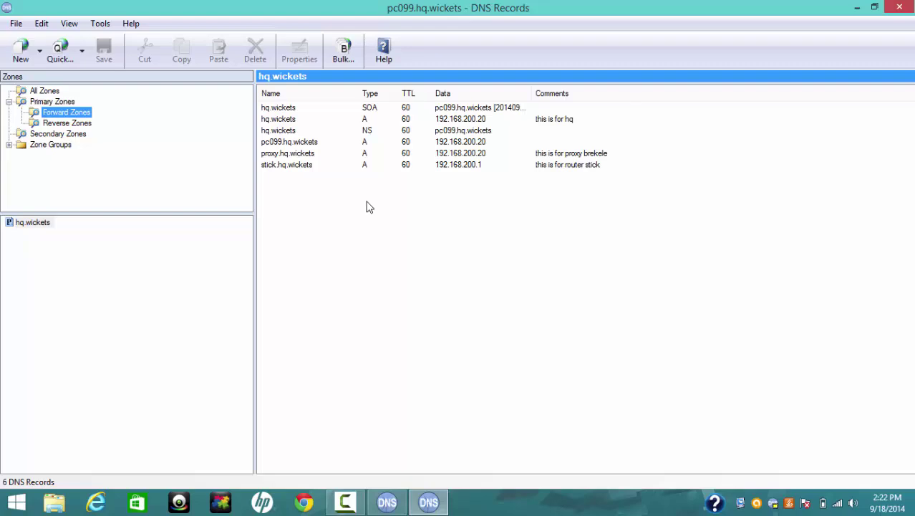
{"action": "left_click", "coordinate": [380, 113]}
{"action": "double_click", "coordinate": [380, 113]}
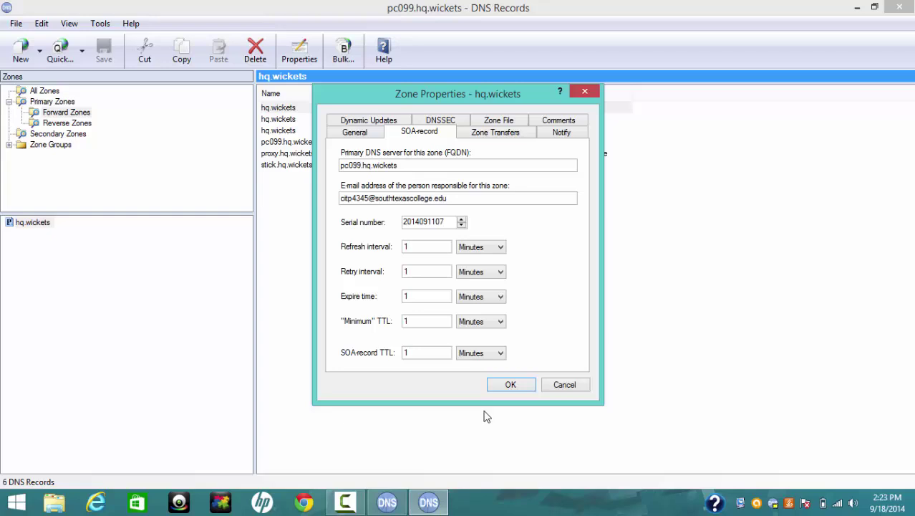
{"action": "left_click", "coordinate": [552, 384]}
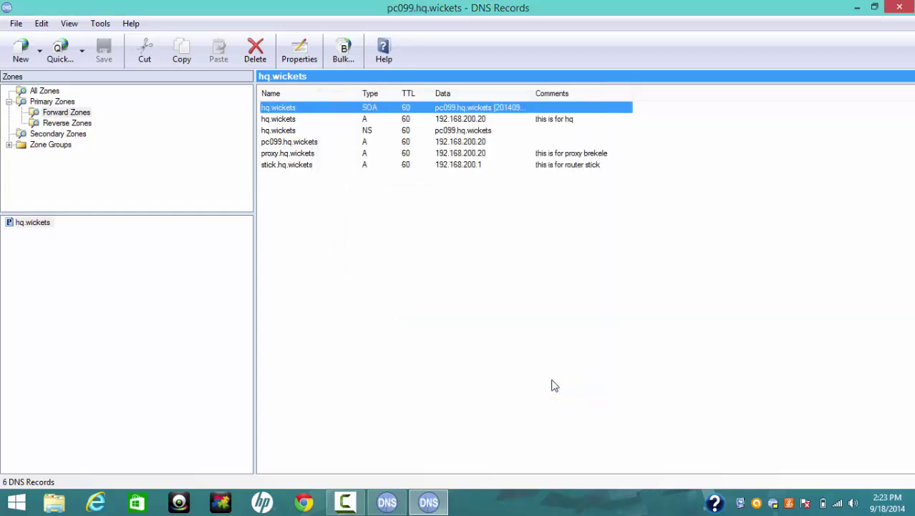
Check the NS record without changes, then open the hq.wickets A record for 192.168.200.20
{"action": "left_click", "coordinate": [371, 133]}
{"action": "double_click", "coordinate": [372, 133]}
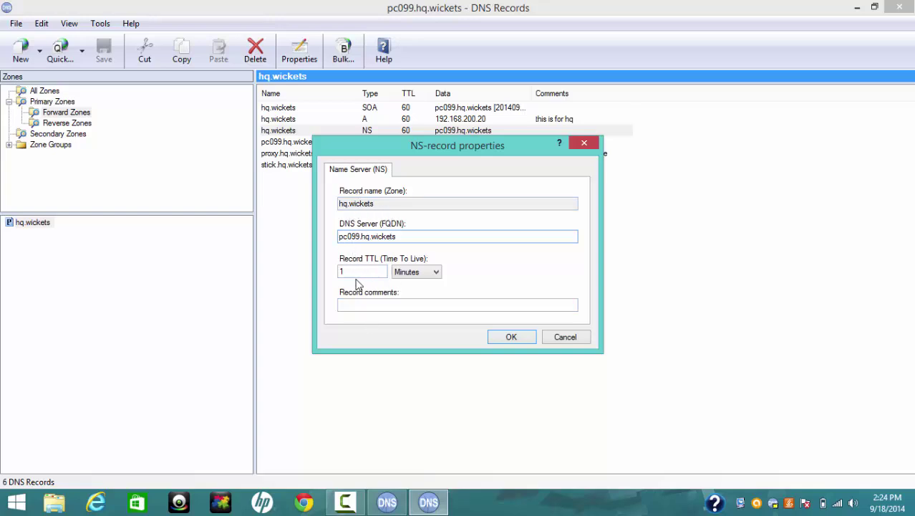
{"action": "left_click", "coordinate": [571, 338]}
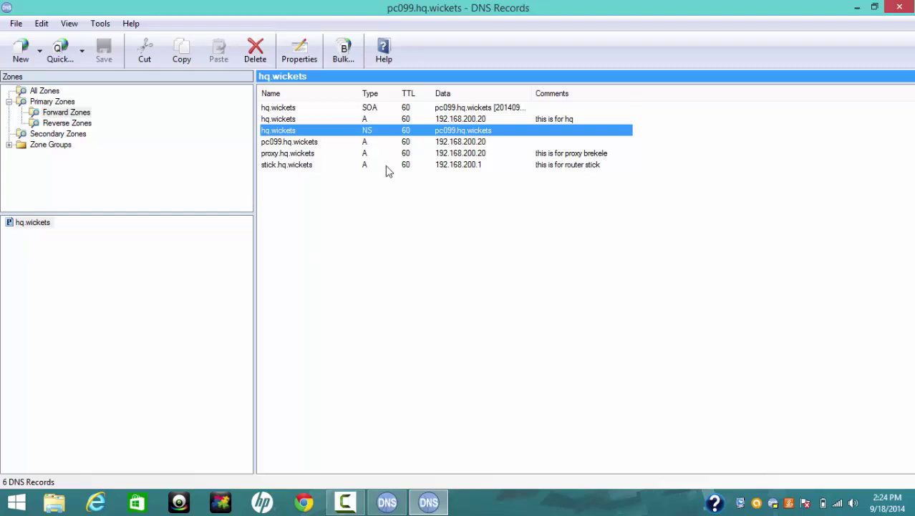
{"action": "double_click", "coordinate": [385, 120]}
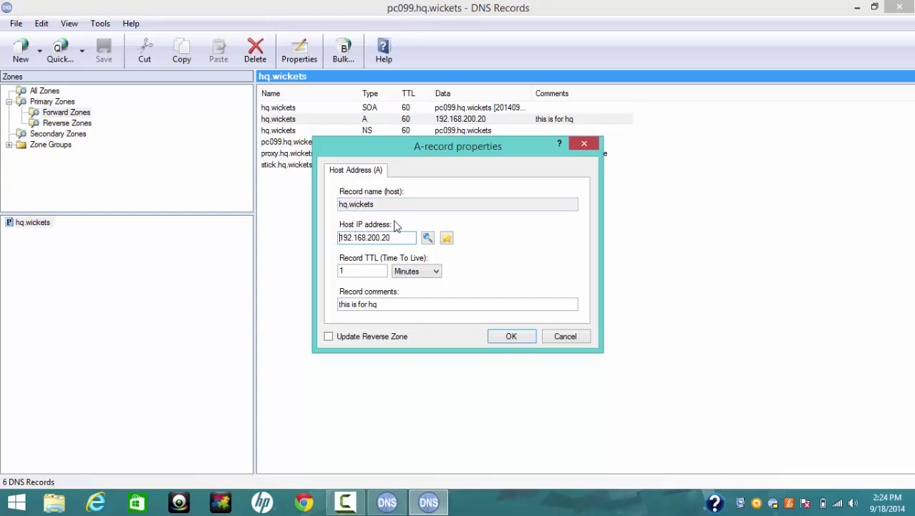
Change the A-record comment from 'this is for hq' to 'this is for the domain' and save
{"action": "left_click", "coordinate": [387, 305]}
{"action": "key", "text": "BackSpace"}
{"action": "key", "text": "BackSpace"}
{"action": "type", "text": "the domain"}
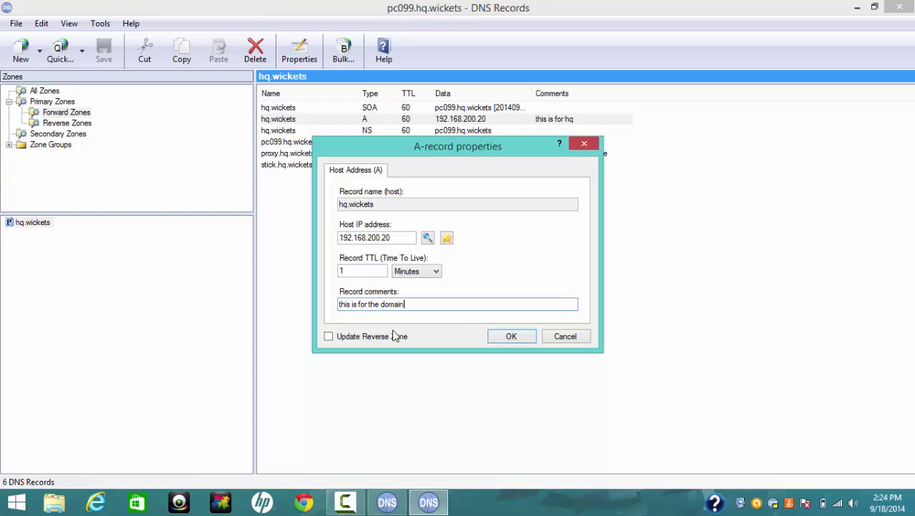
{"action": "left_click", "coordinate": [511, 337]}
{"action": "left_click", "coordinate": [106, 54]}
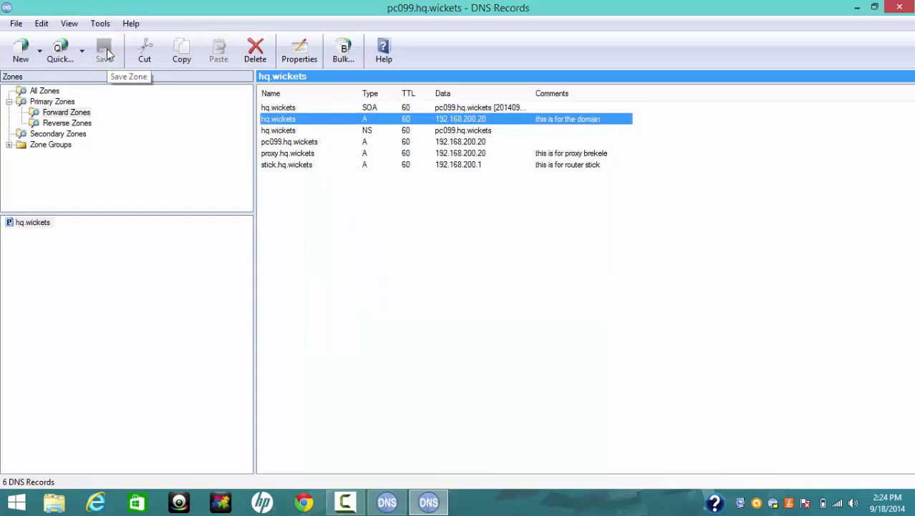
{"action": "double_click", "coordinate": [371, 165]}
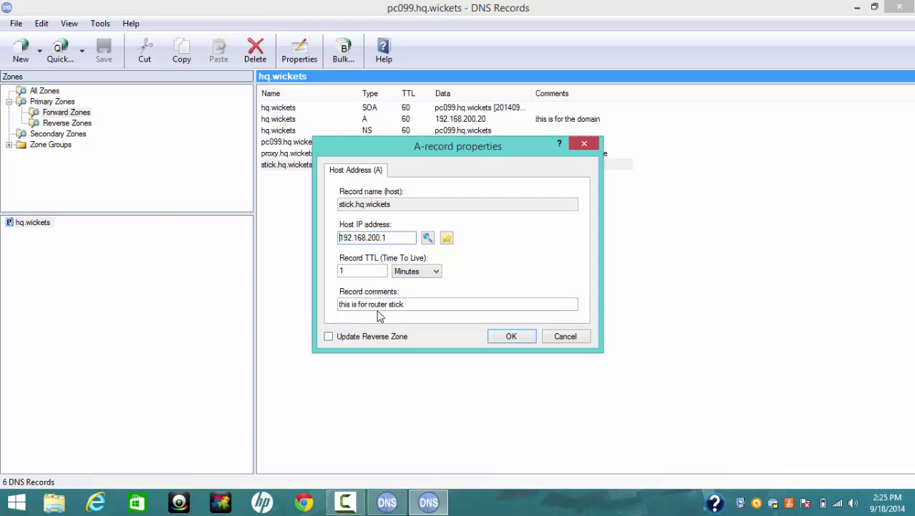
{"action": "left_click", "coordinate": [327, 335]}
{"action": "left_click", "coordinate": [507, 336]}
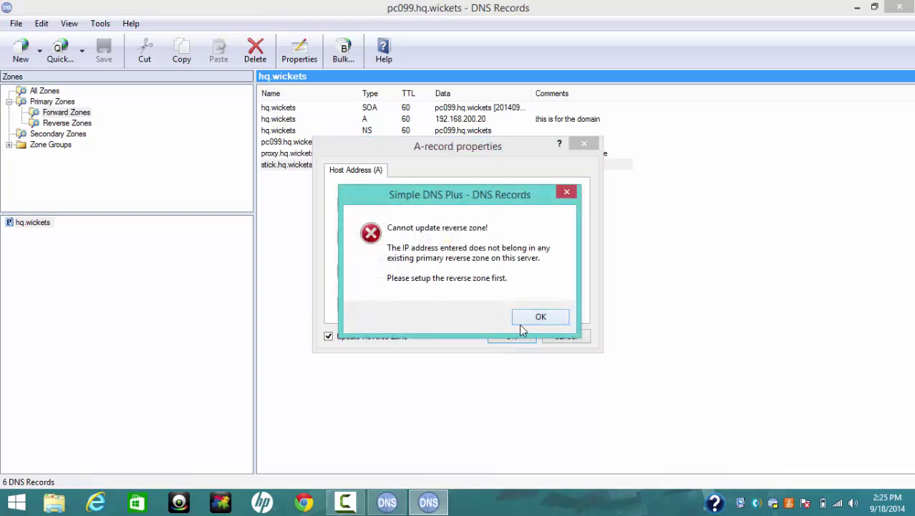
{"action": "left_click", "coordinate": [528, 318]}
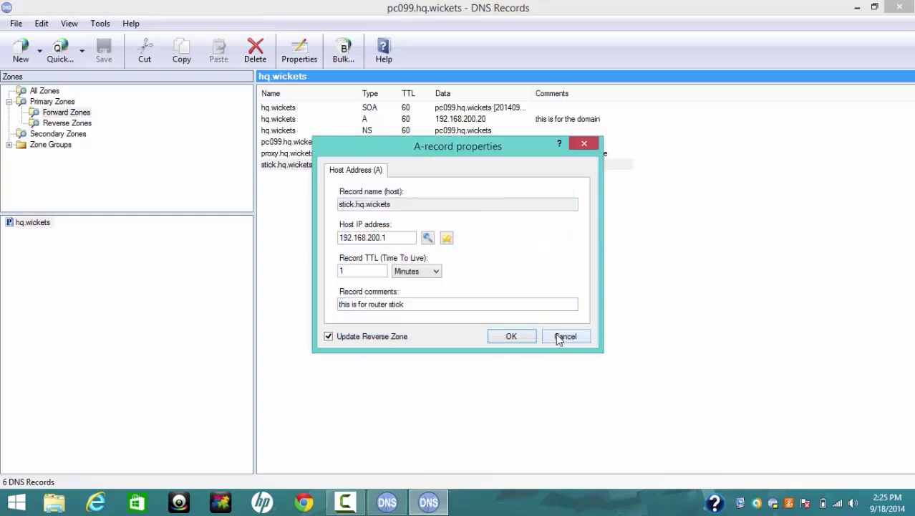
{"action": "left_click", "coordinate": [557, 333]}
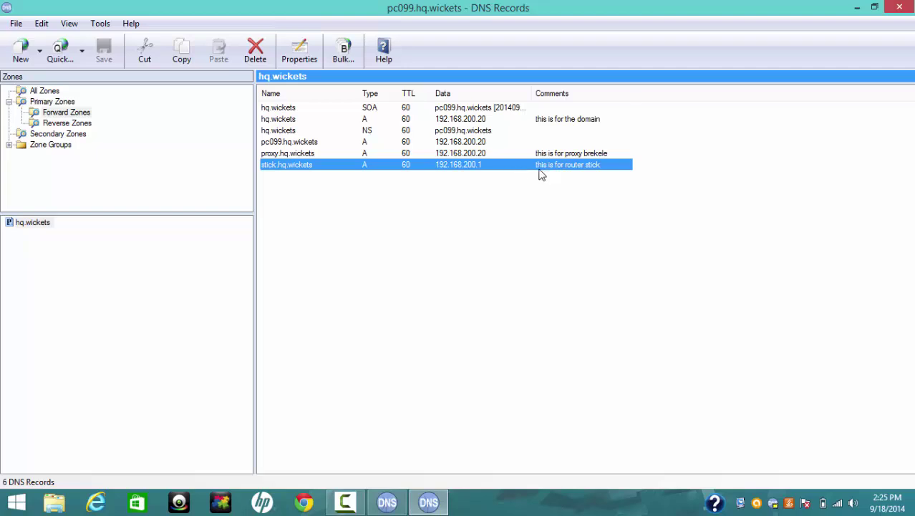
View the proxy.hq.wickets A record without changes, then sort the records by the Comments column
{"action": "double_click", "coordinate": [295, 154]}
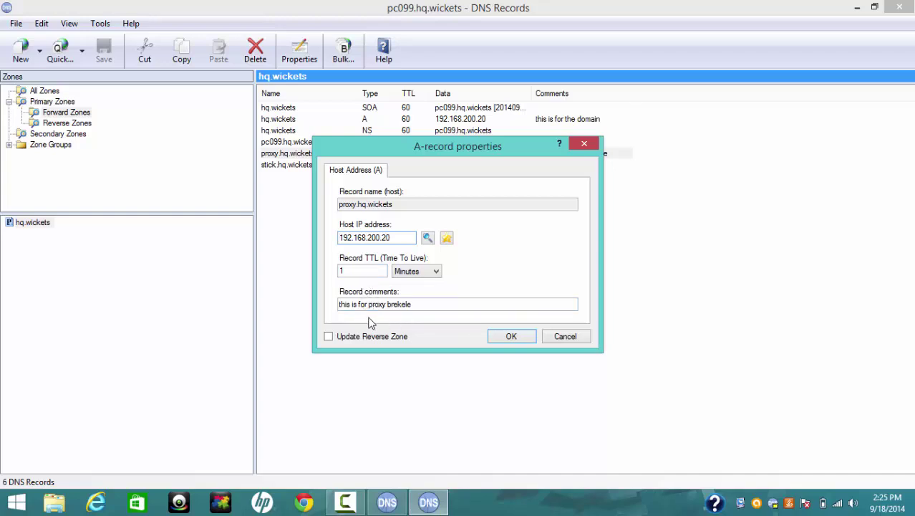
{"action": "left_click", "coordinate": [568, 341]}
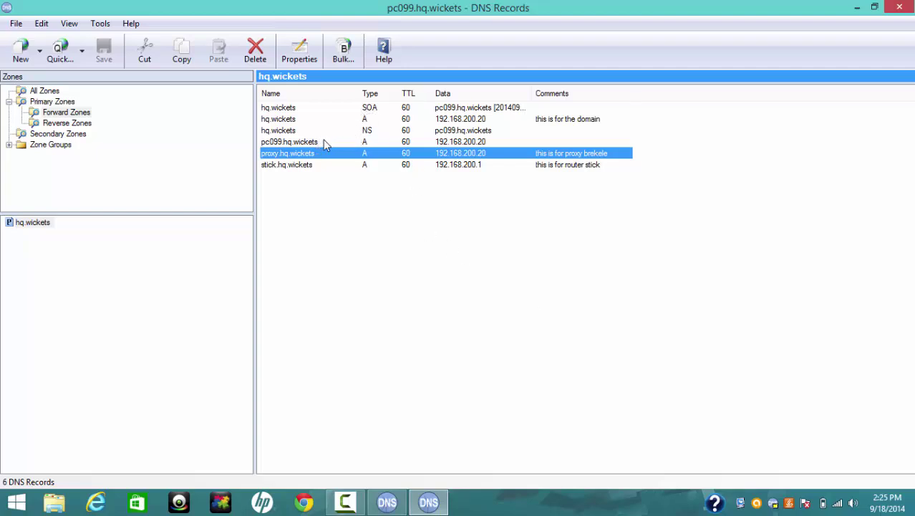
{"action": "left_click", "coordinate": [556, 99]}
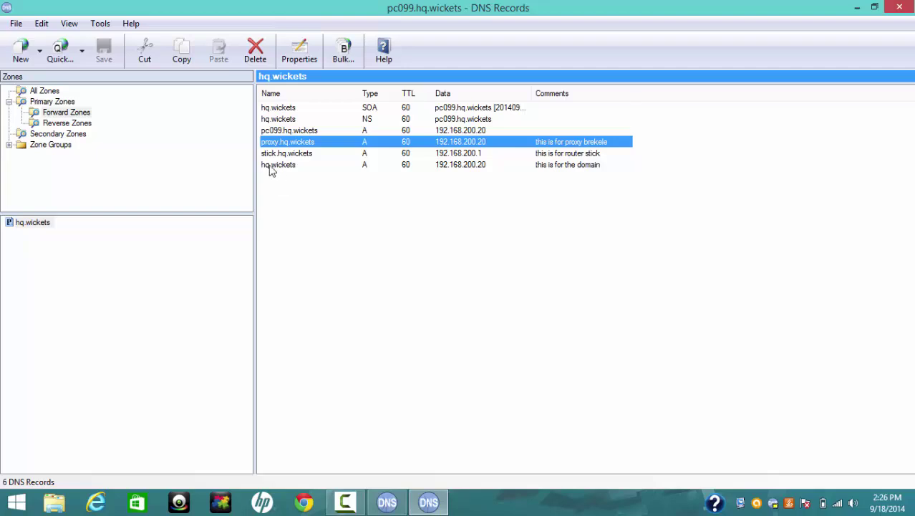
Set the hq.wickets Zone Properties Default TTL to 1 Minutes and save the zone
{"action": "double_click", "coordinate": [33, 223]}
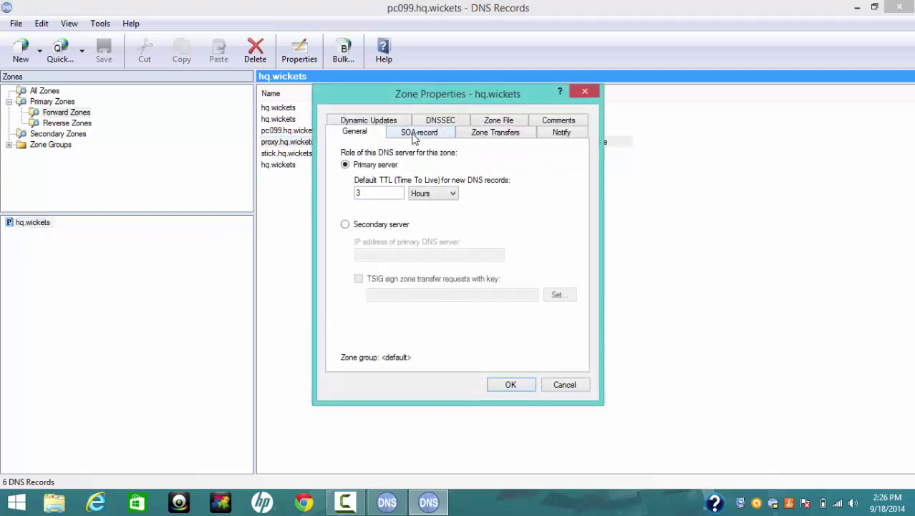
{"action": "left_click", "coordinate": [417, 136]}
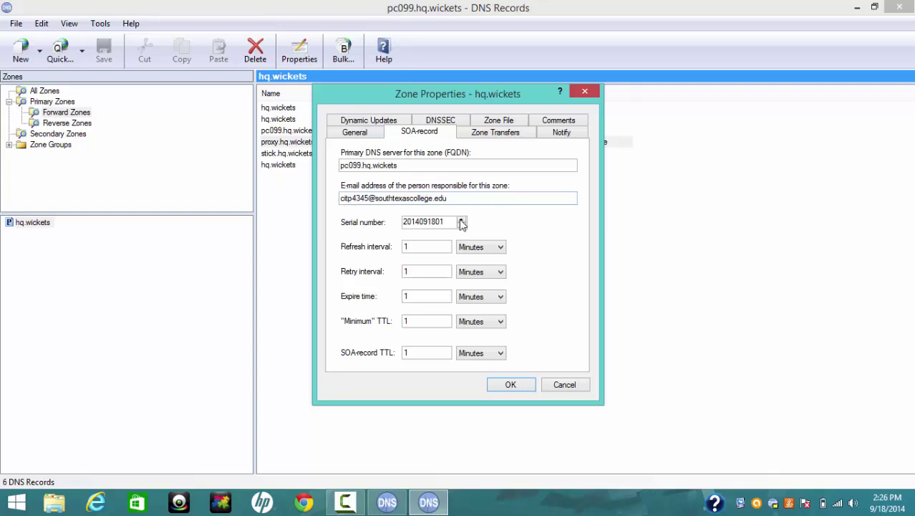
{"action": "left_click", "coordinate": [359, 136]}
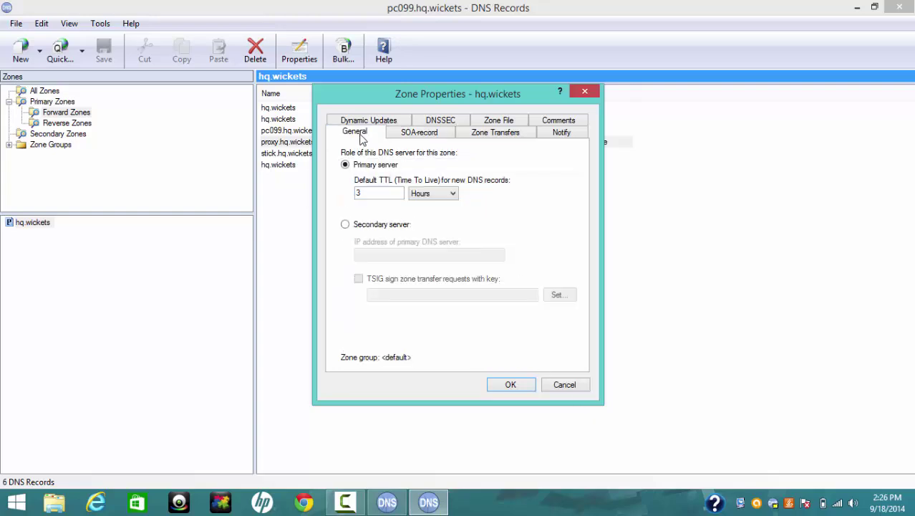
{"action": "left_click", "coordinate": [380, 193]}
{"action": "key", "text": "shift+Home"}
{"action": "type", "text": "1"}
{"action": "left_click", "coordinate": [446, 195]}
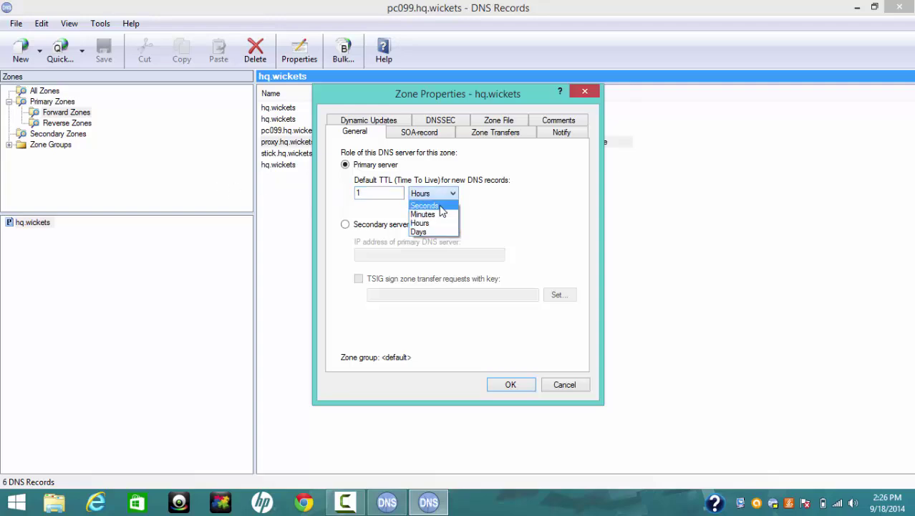
{"action": "left_click", "coordinate": [424, 214]}
{"action": "left_click", "coordinate": [512, 384]}
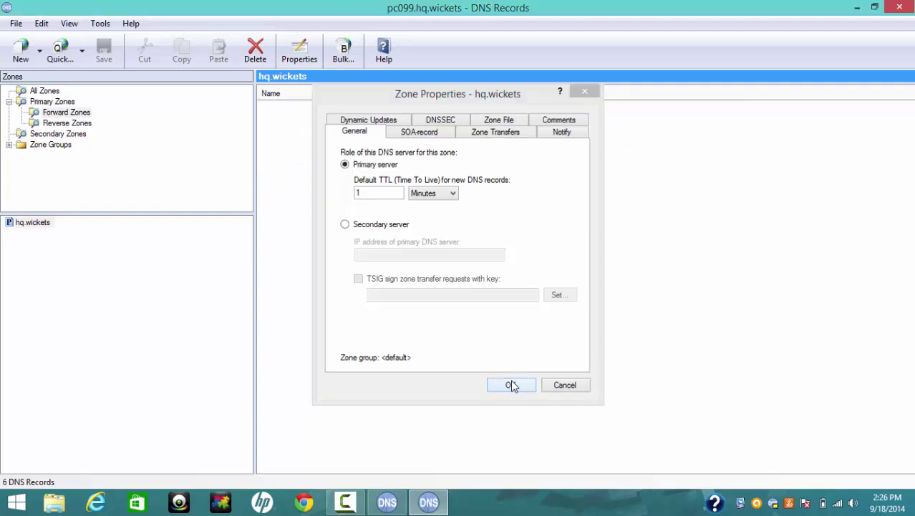
{"action": "left_click", "coordinate": [104, 50]}
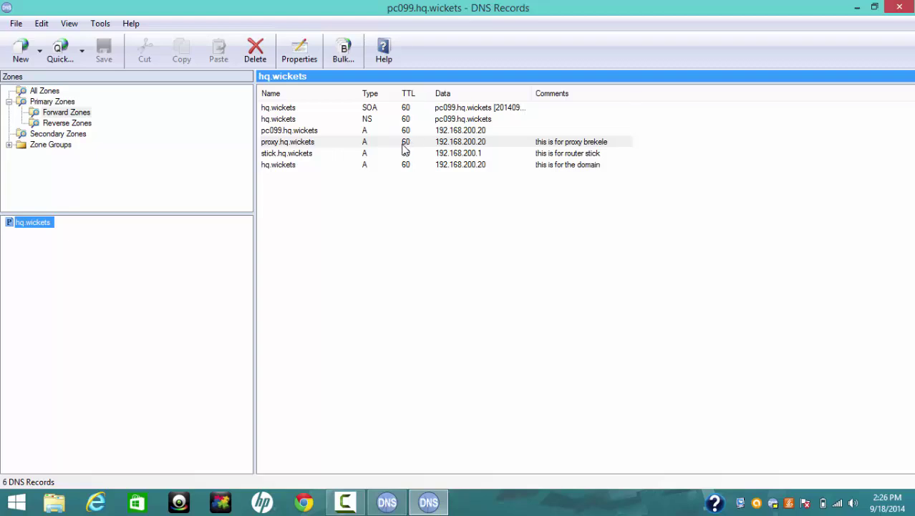
{"action": "left_click", "coordinate": [453, 148]}
{"action": "left_click", "coordinate": [451, 156]}
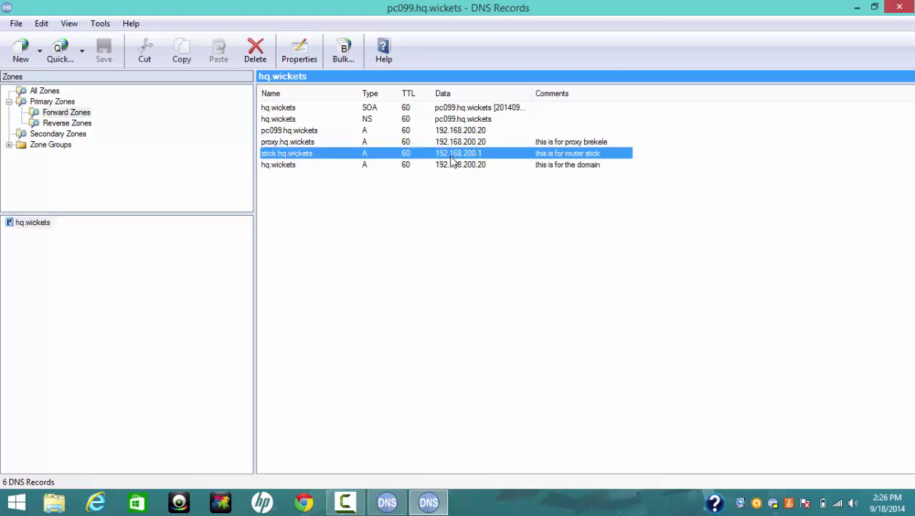
{"action": "left_click", "coordinate": [449, 166]}
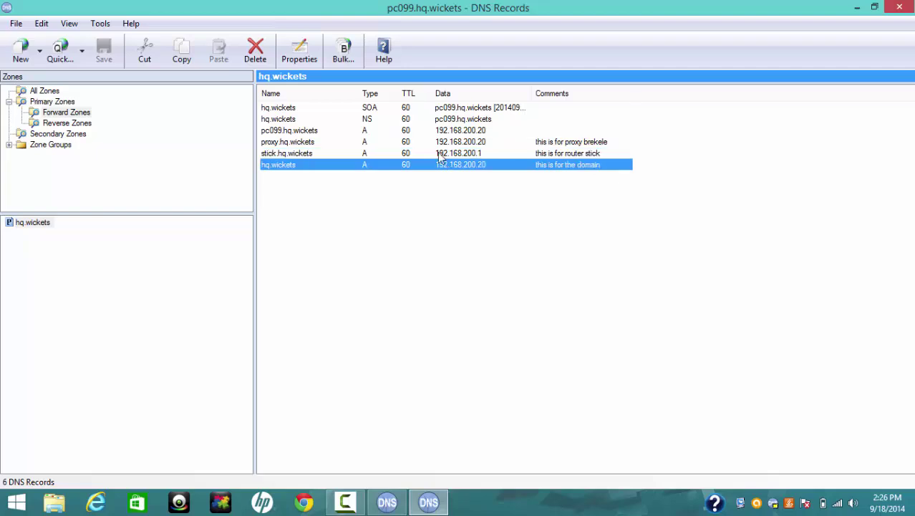